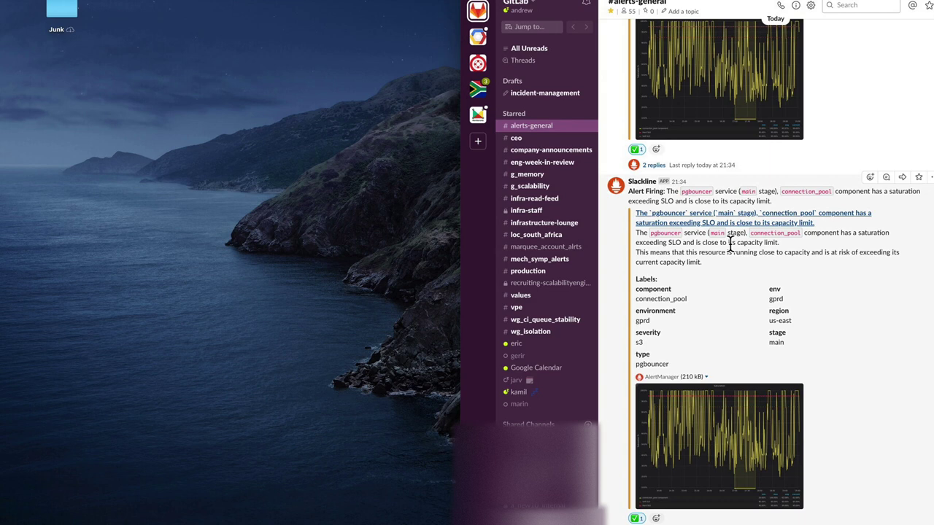
Follow the Slack alert's title link to the pgbouncer connection_pool Saturation Component Alert dashboard.
triple_click(725, 191)
left_click(828, 200)
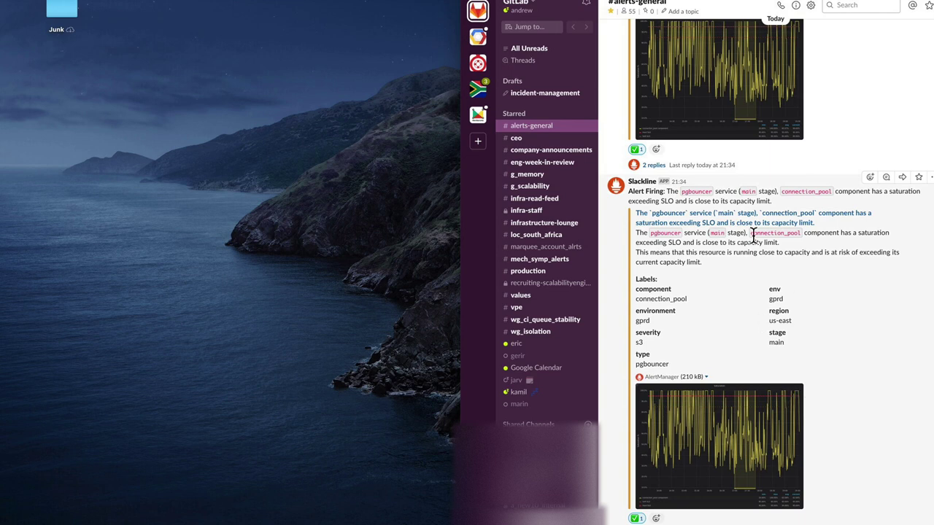
left_click(727, 215)
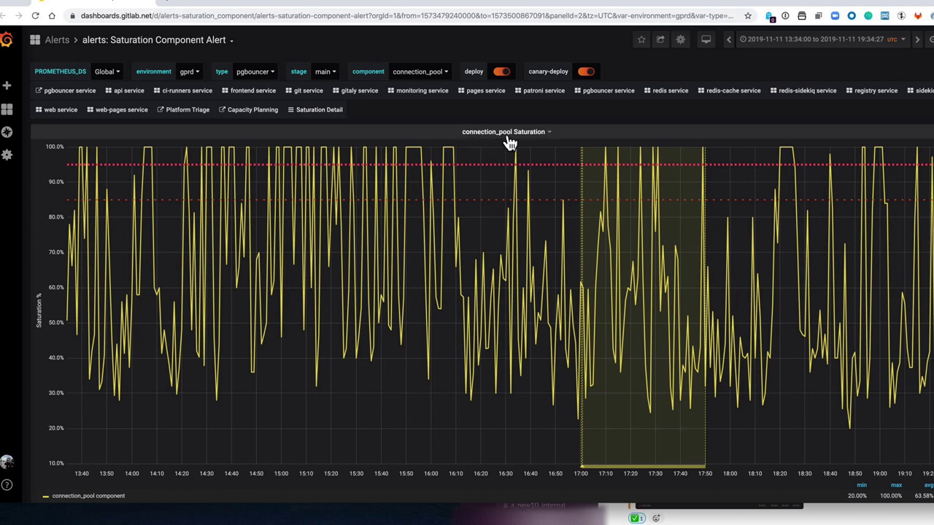
Open the Saturation Detail dashboard list from the dashboard links bar.
left_click(316, 115)
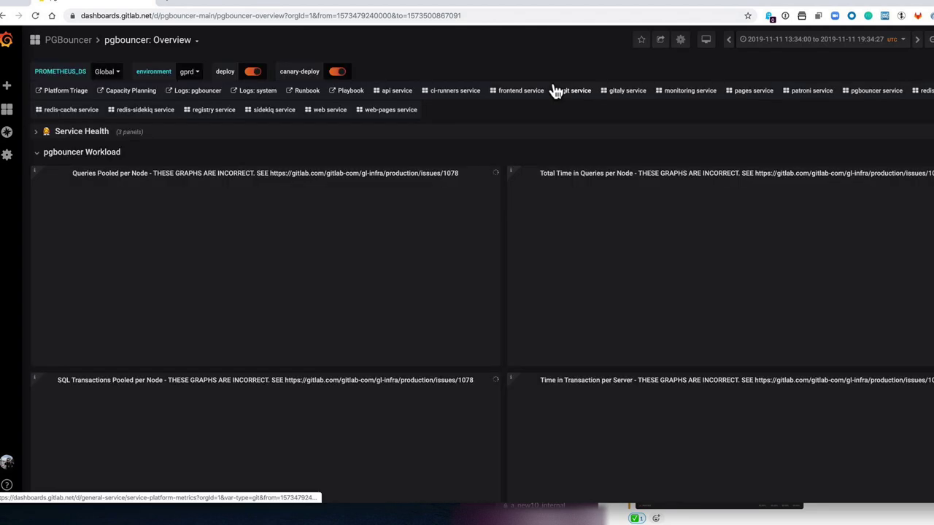
Collapse the Workload, Connection Pooling and Network rows and expand Key Service Metrics.
scroll(508, 136, "down", 1)
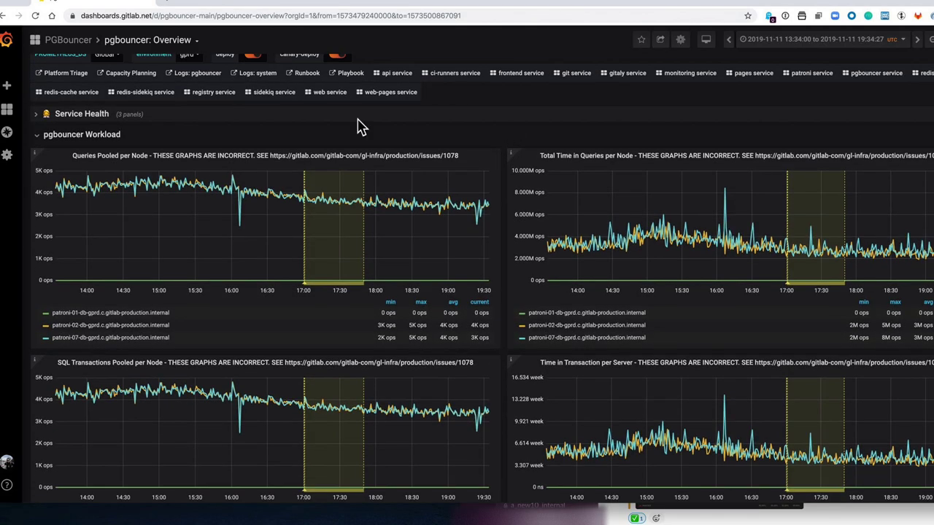
left_click(78, 136)
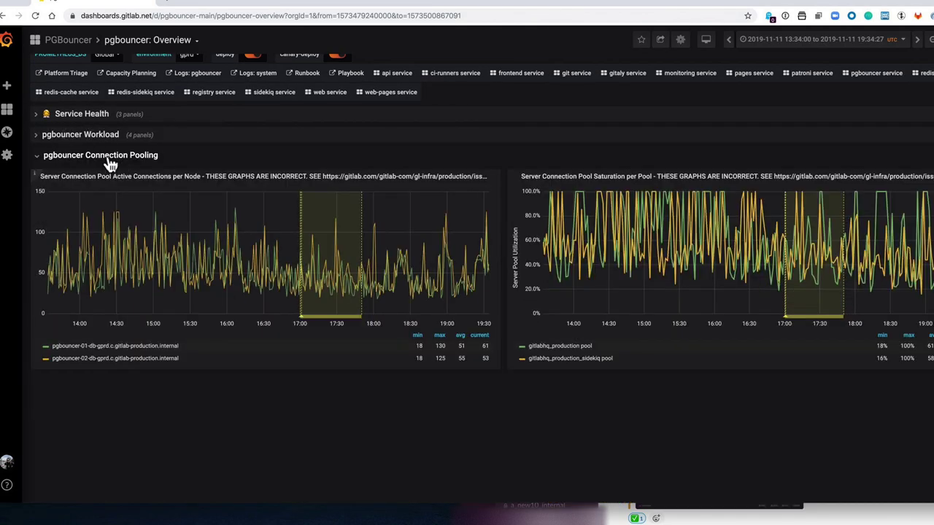
left_click(107, 156)
left_click(95, 187)
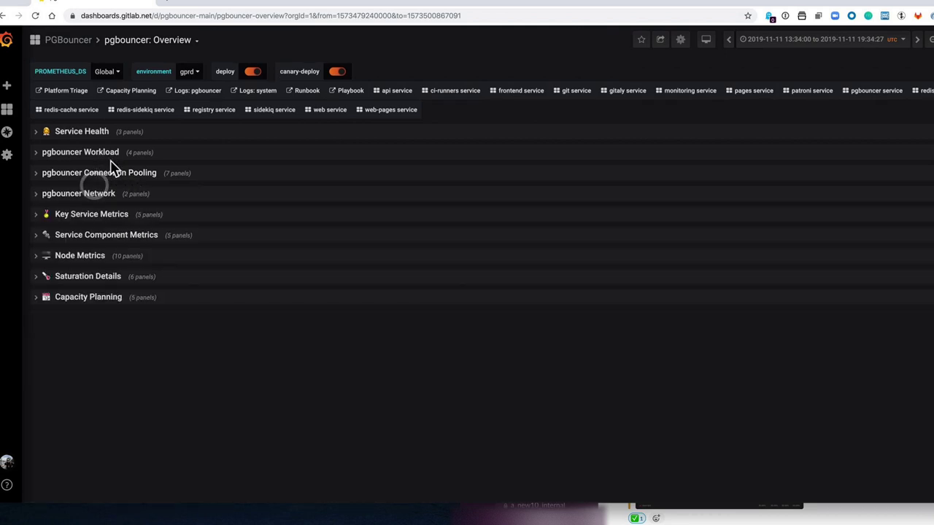
left_click(100, 219)
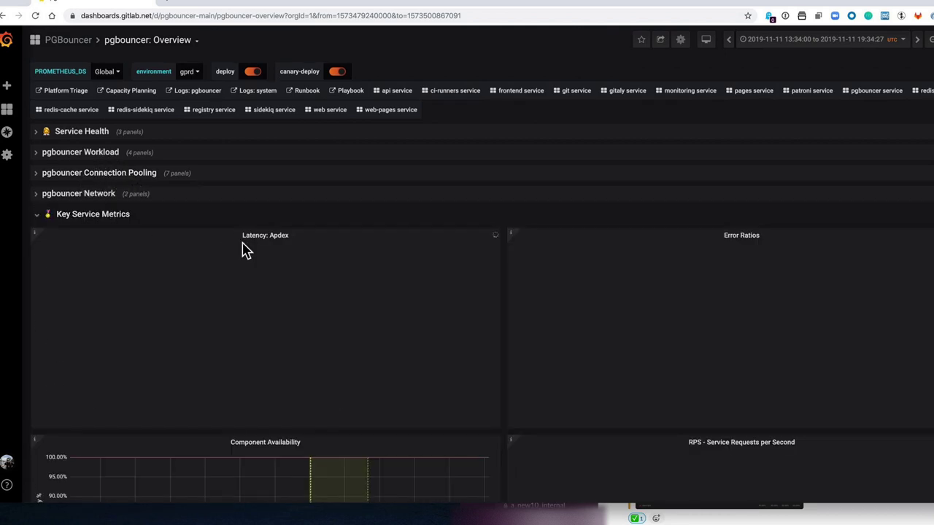
Scroll to Saturation, where connection_pool peaks at 100% and averages 63.58%.
scroll(241, 246, "down", 5)
scroll(242, 243, "down", 5)
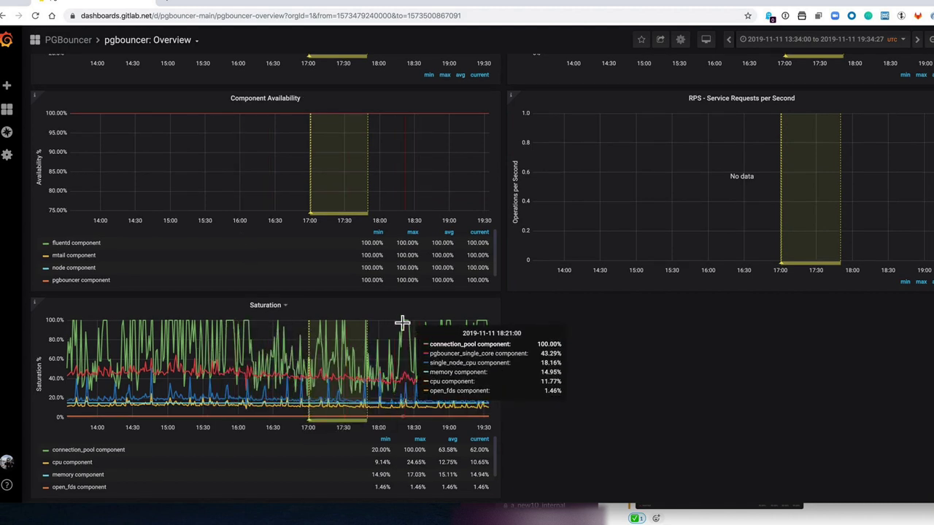
scroll(398, 321, "down", 2)
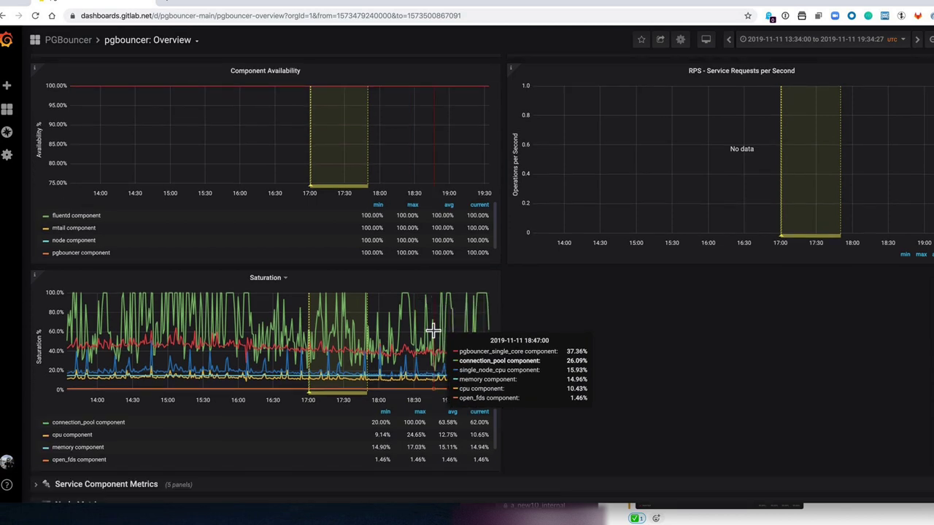
scroll(413, 349, "up", 3)
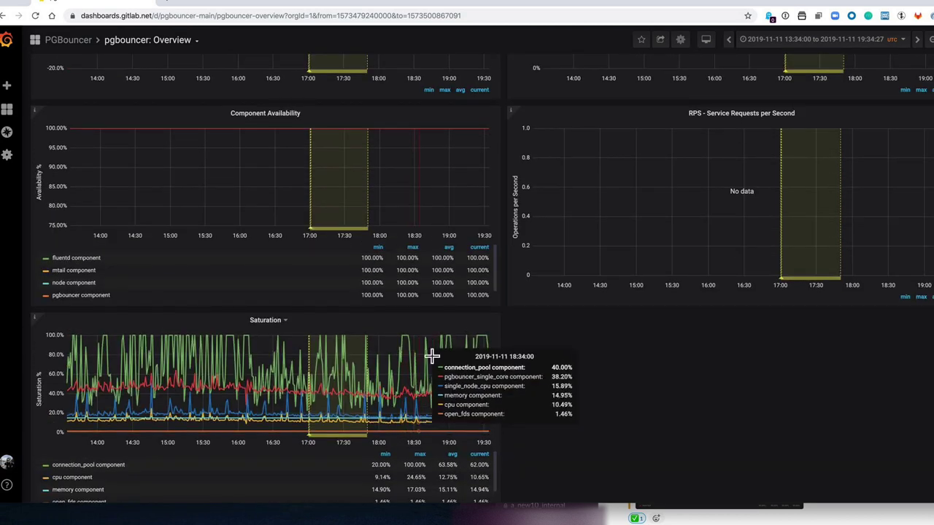
scroll(382, 368, "down", 4)
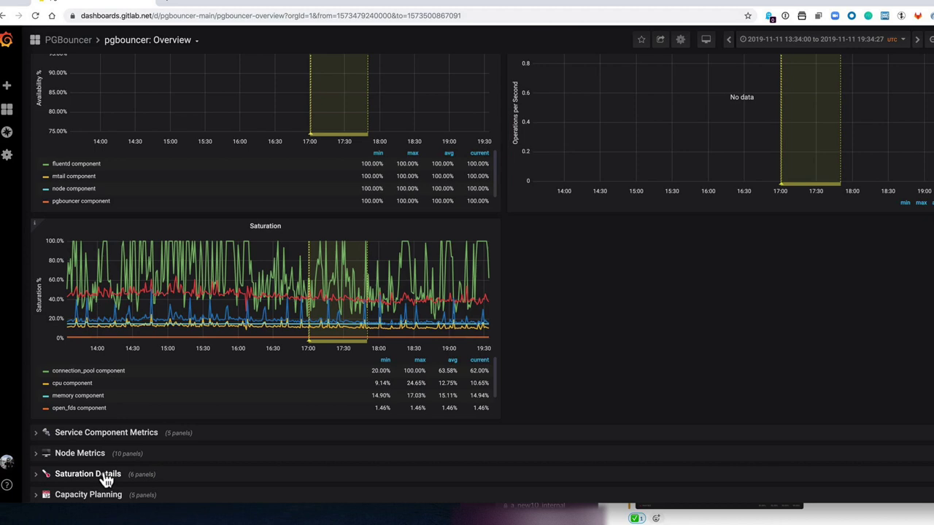
scroll(164, 430, "up", 10)
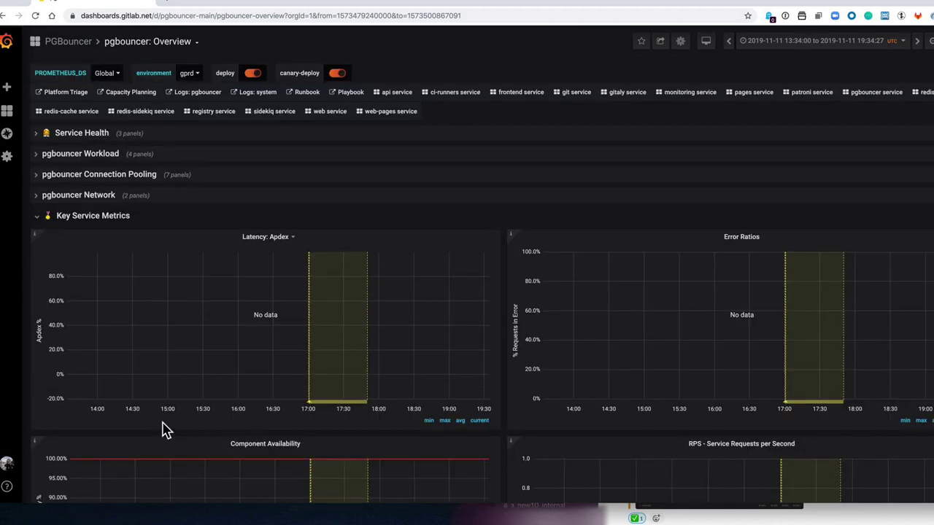
scroll(232, 328, "down", 10)
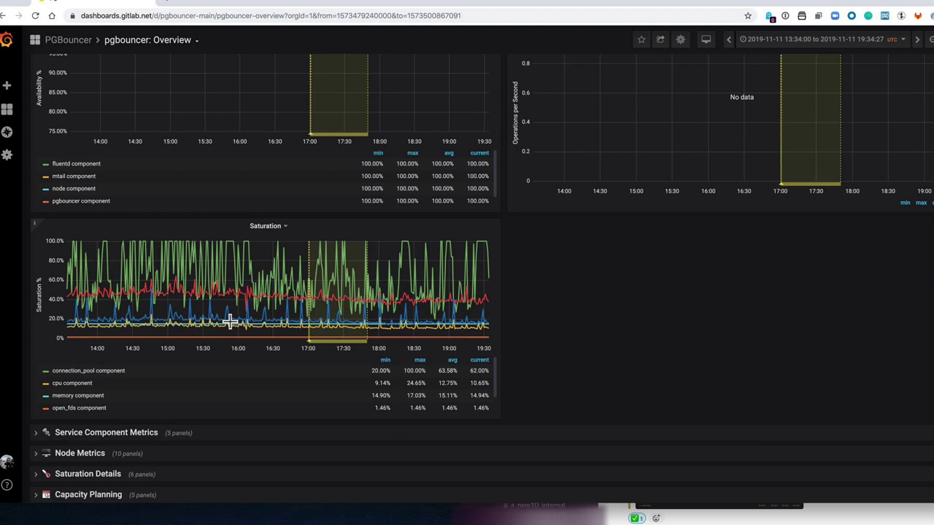
left_click(100, 475)
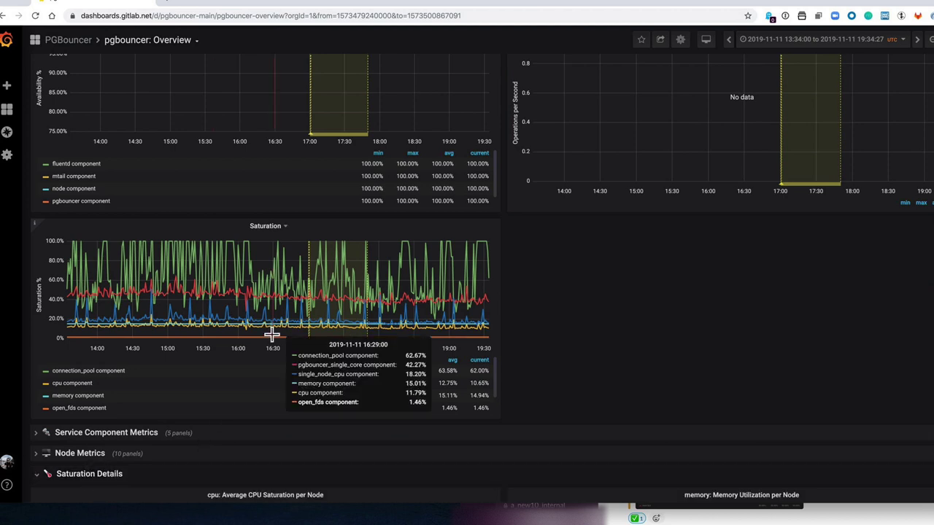
scroll(272, 297, "down", 8)
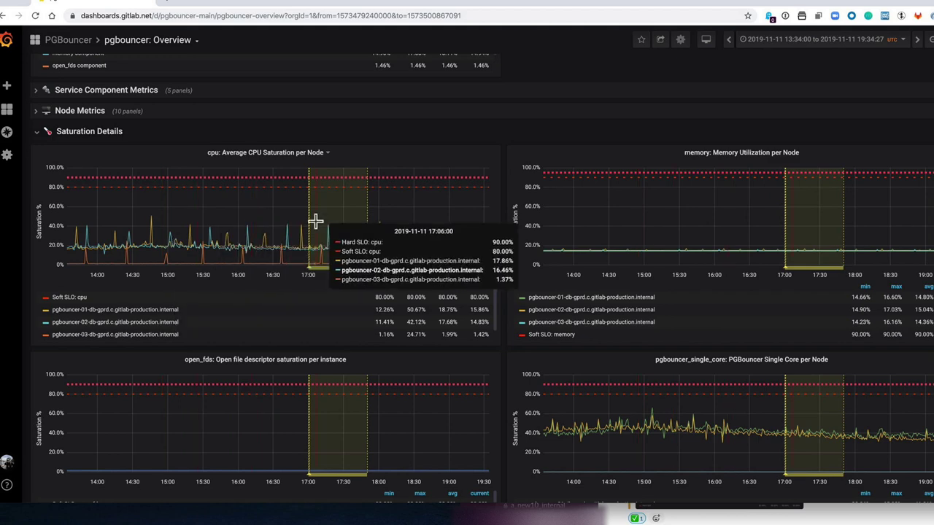
scroll(315, 220, "up", 2)
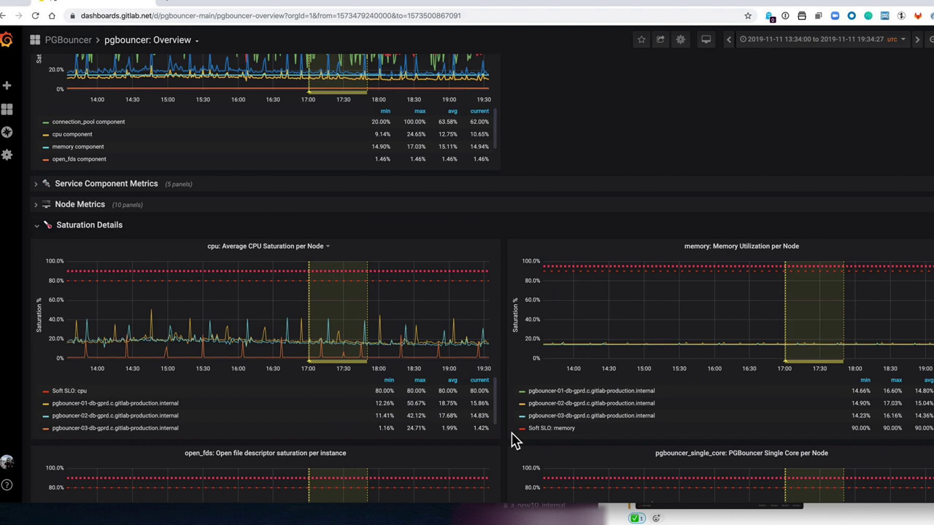
scroll(631, 399, "down", 1)
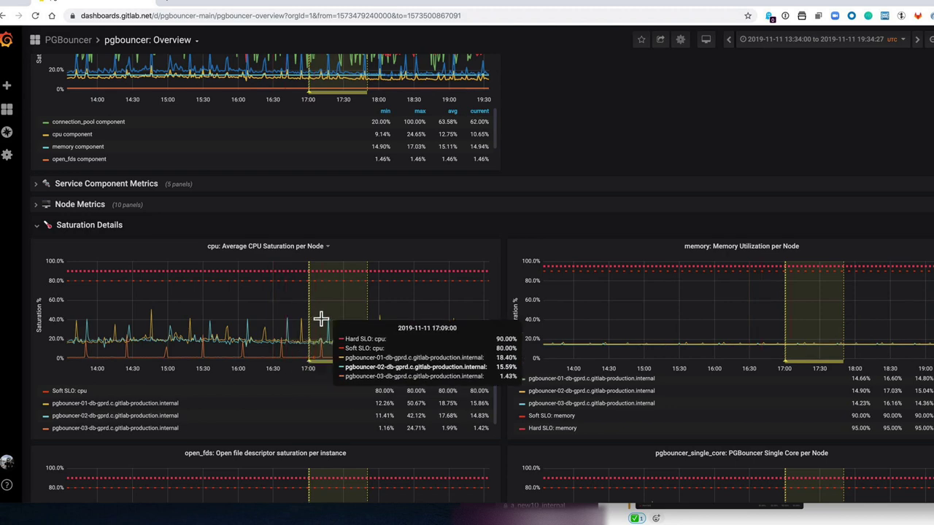
scroll(332, 328, "down", 1)
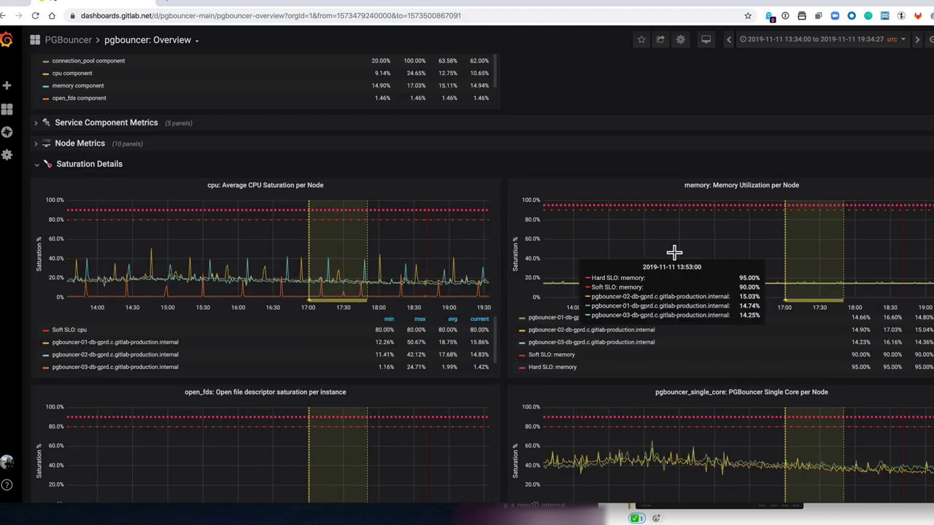
scroll(642, 236, "down", 1)
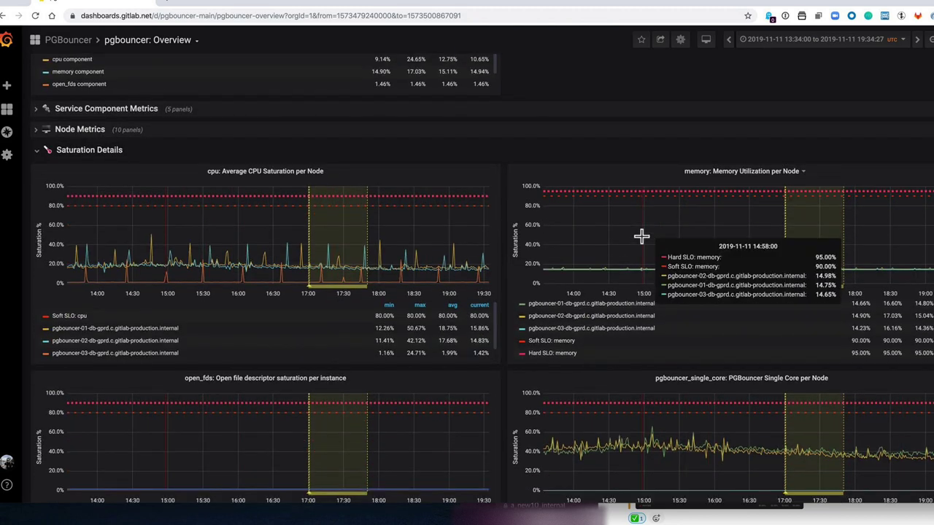
scroll(690, 226, "down", 1)
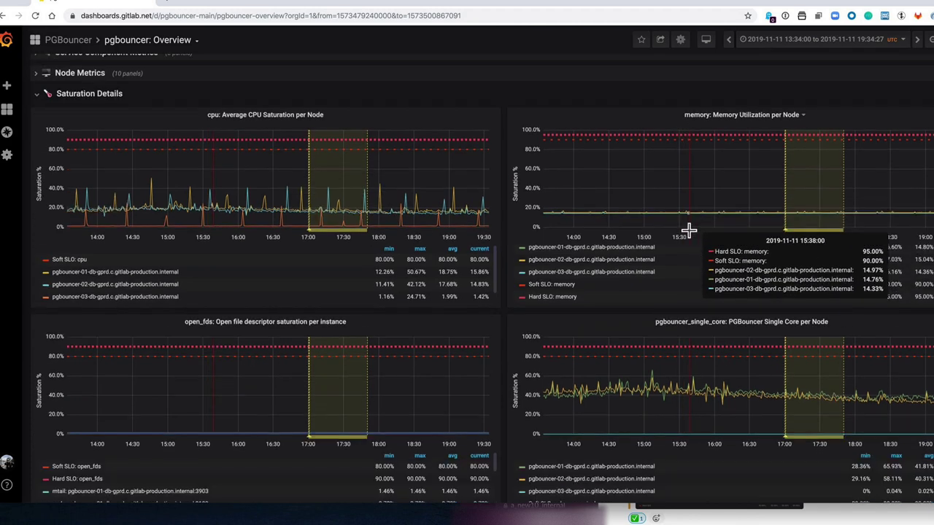
scroll(384, 357, "down", 1)
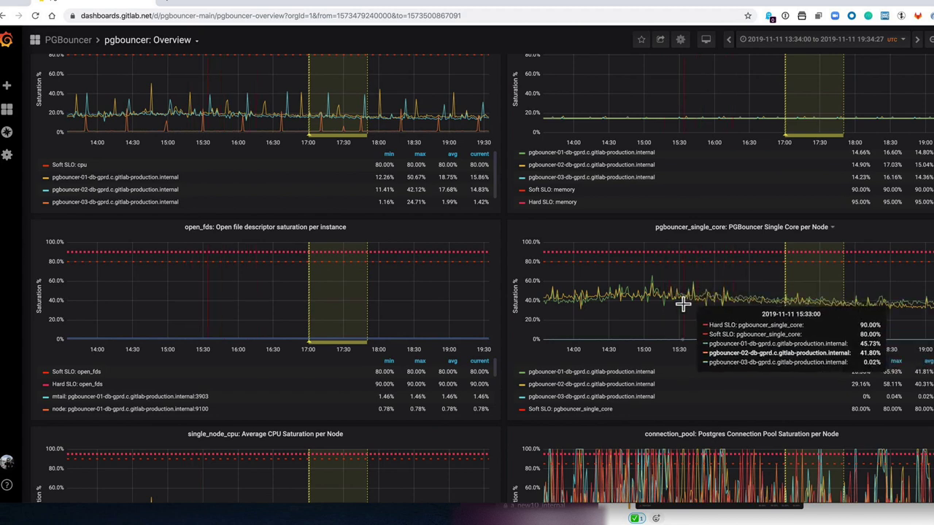
scroll(681, 302, "down", 1)
scroll(685, 311, "down", 1)
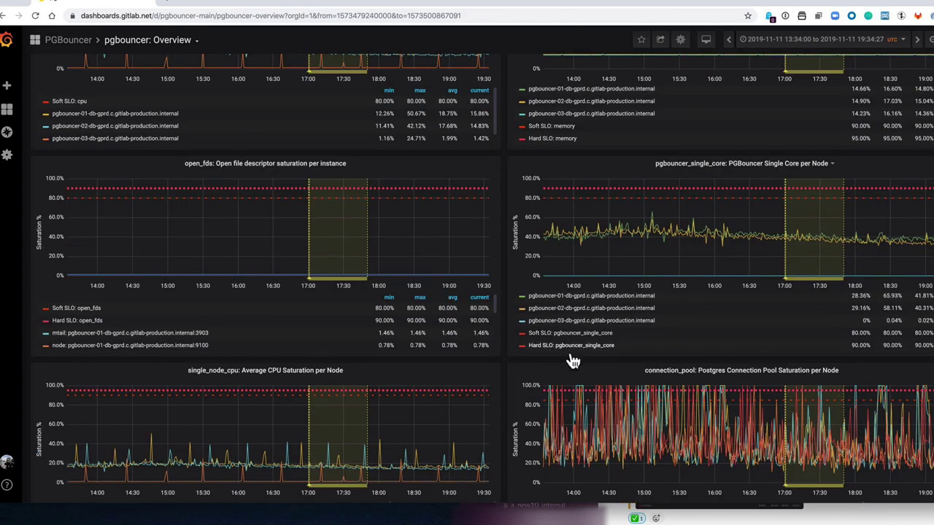
scroll(565, 329, "up", 1)
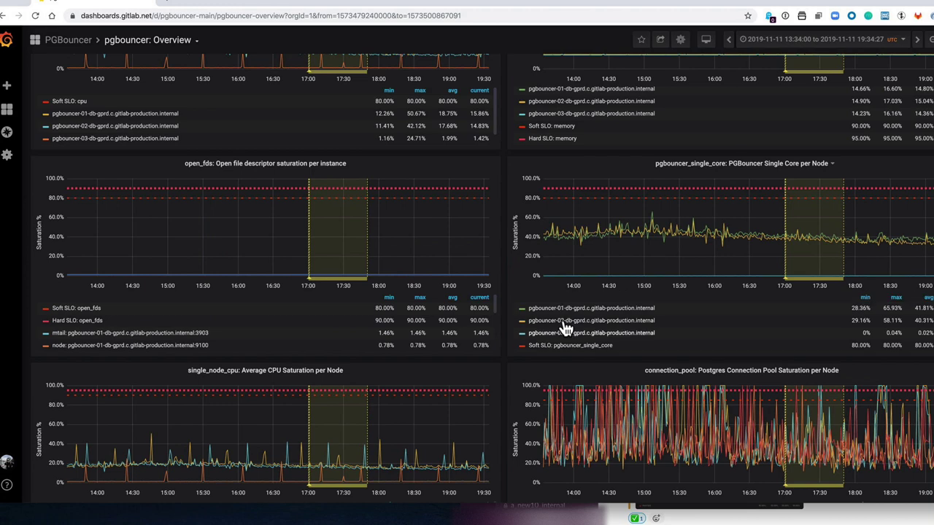
scroll(563, 329, "up", 5)
scroll(561, 328, "down", 2)
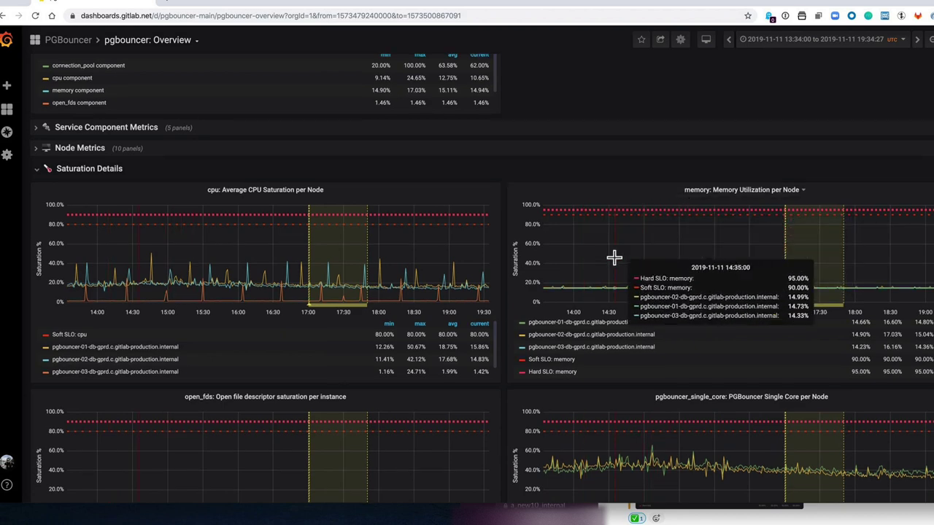
scroll(614, 258, "down", 5)
scroll(616, 264, "up", 3)
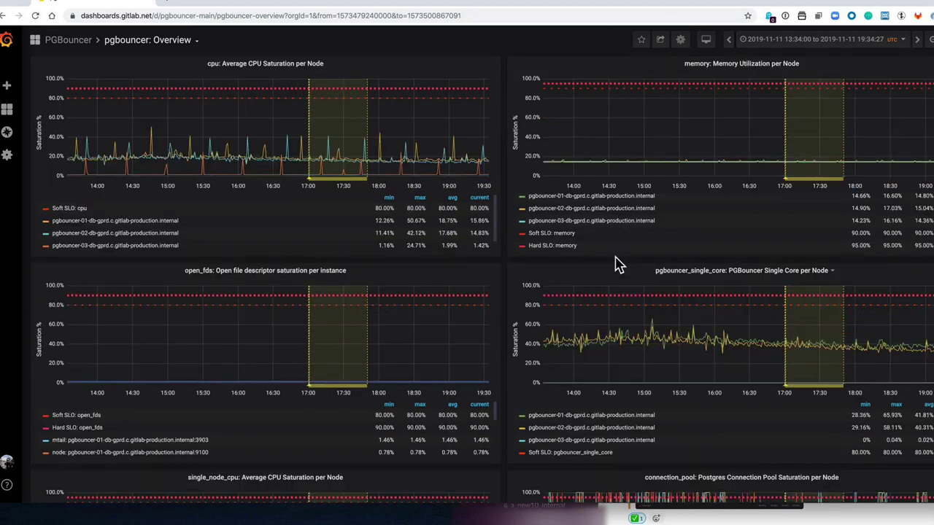
scroll(617, 264, "up", 10)
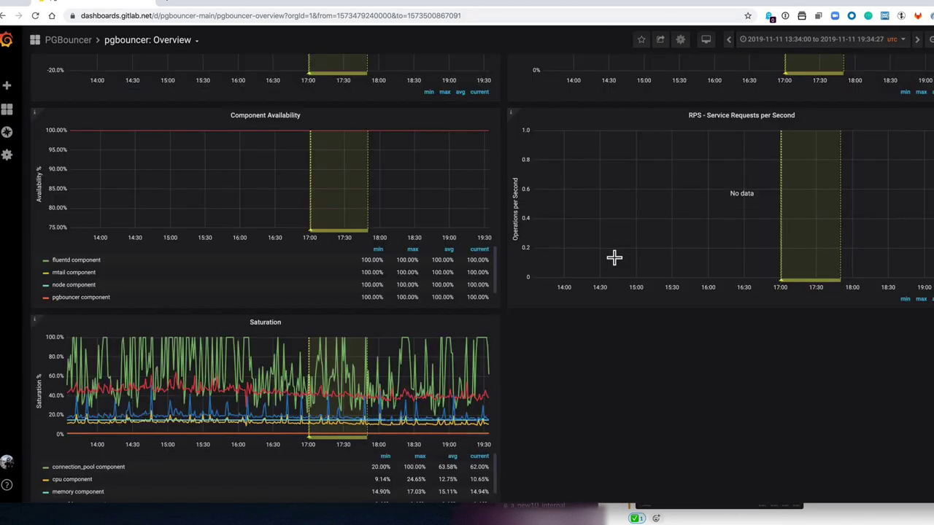
scroll(615, 260, "down", 10)
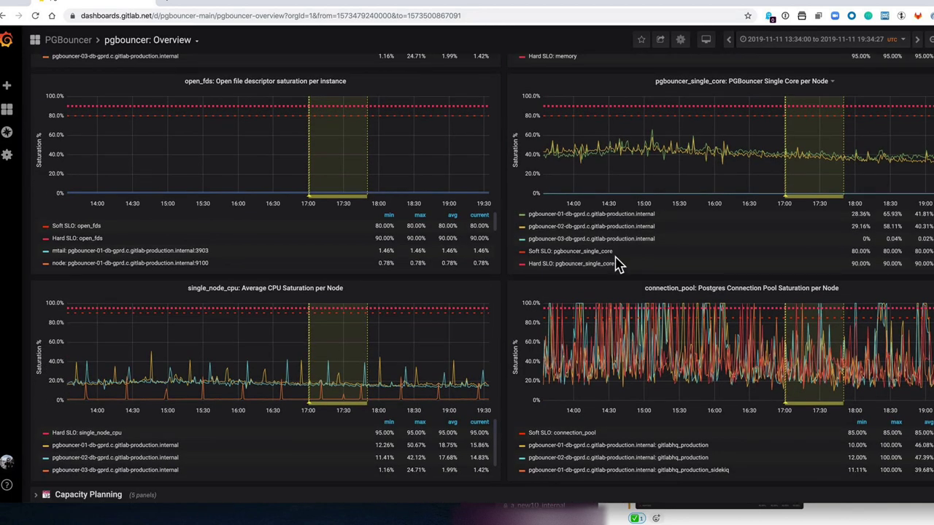
scroll(615, 262, "up", 10)
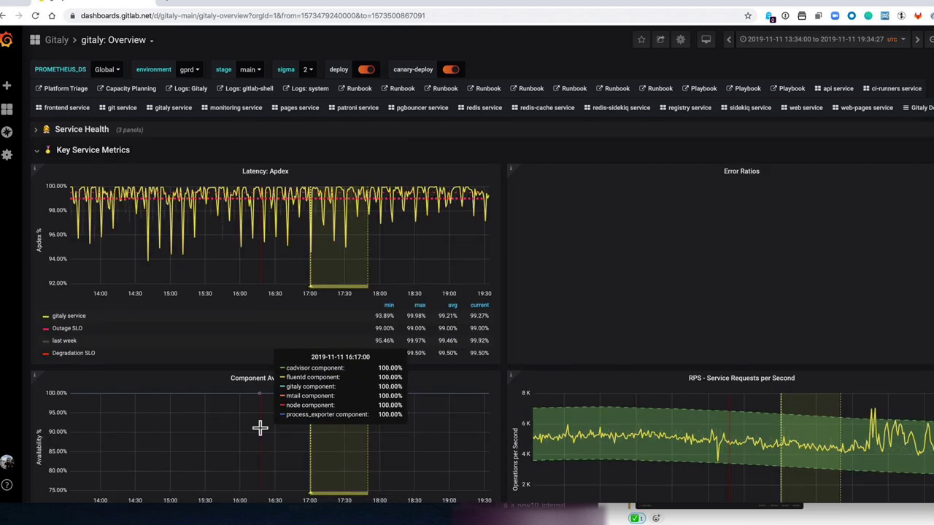
Collapse the Key Service Metrics and Node Performance rows on gitaly: Overview.
scroll(261, 429, "down", 5)
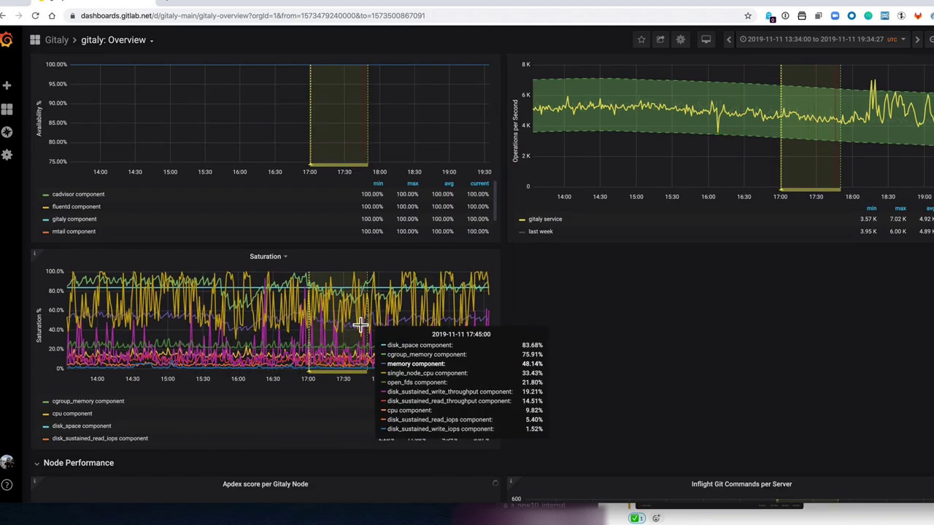
scroll(255, 213, "up", 5)
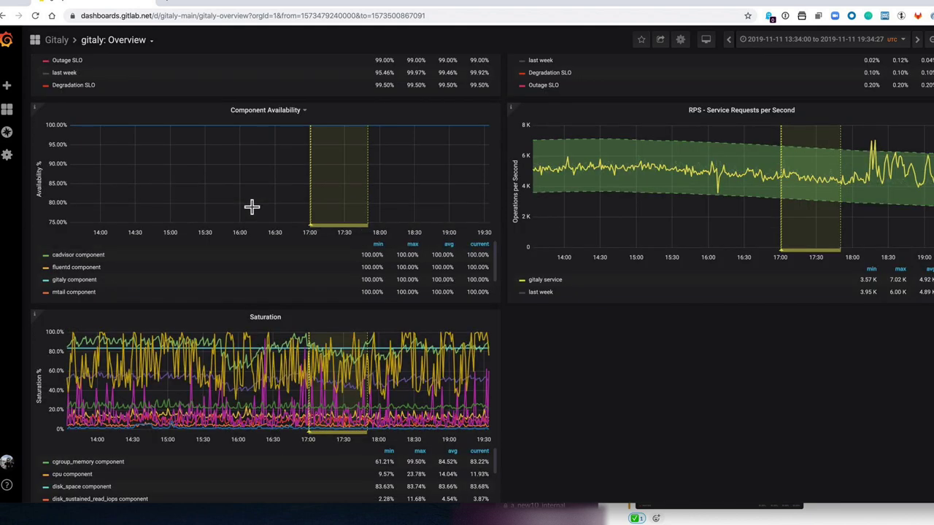
left_click(91, 153)
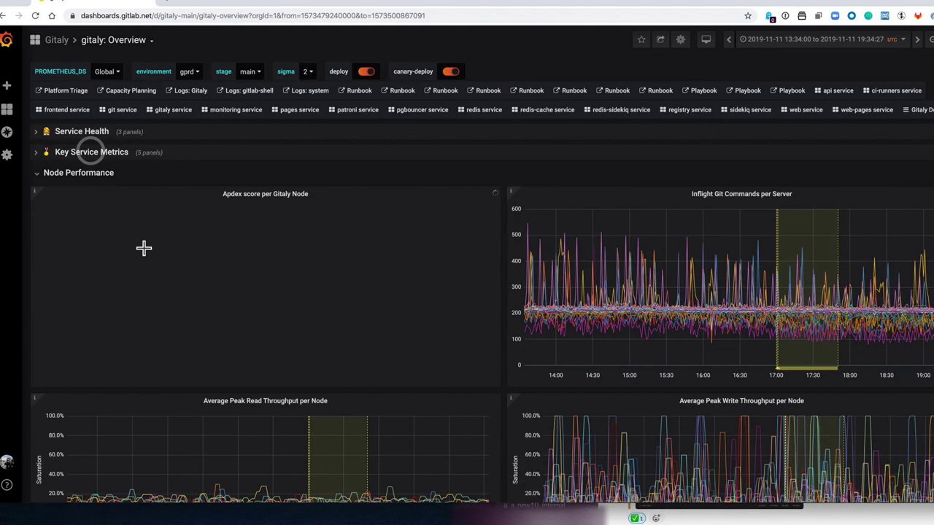
left_click(105, 175)
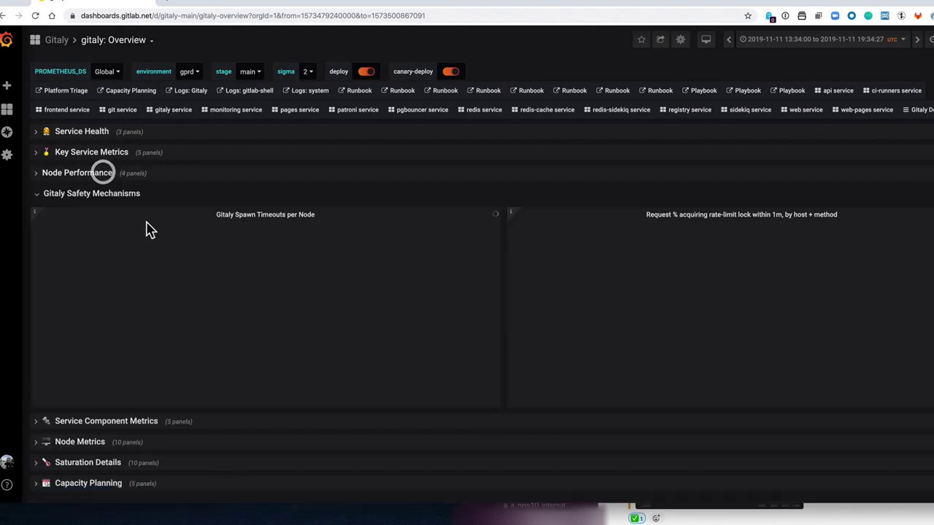
Expand Saturation Details and review per-node Average CPU, Cgroup Memory and Disk Read Throughput panels.
left_click(99, 464)
scroll(282, 369, "down", 4)
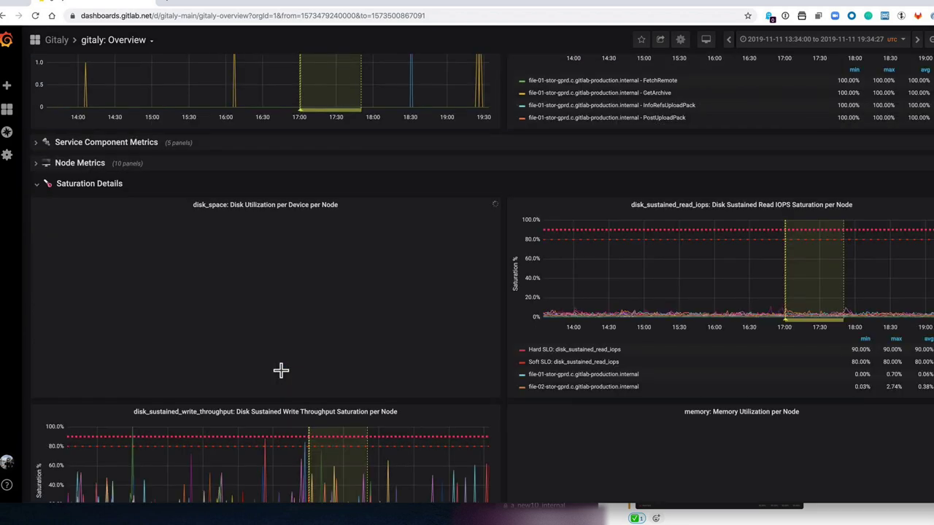
scroll(281, 371, "down", 2)
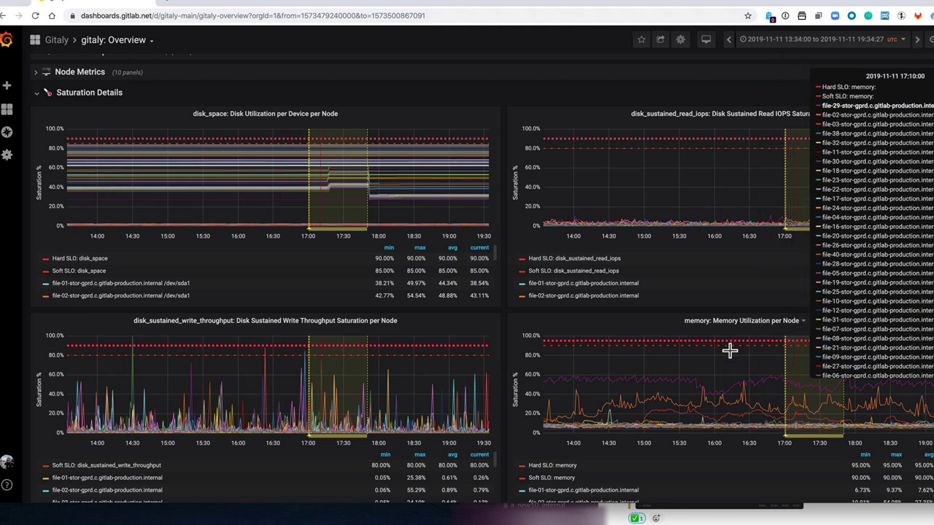
scroll(766, 310, "down", 4)
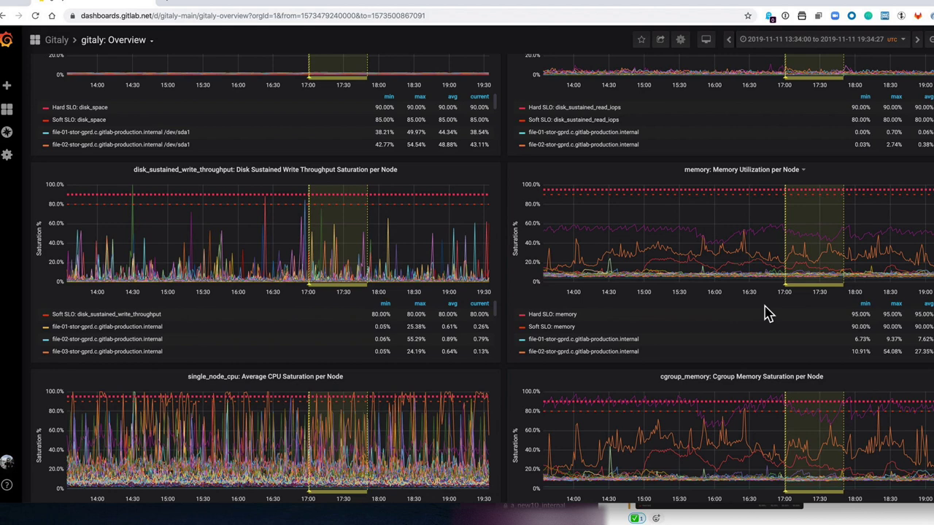
mouse_move(763, 225)
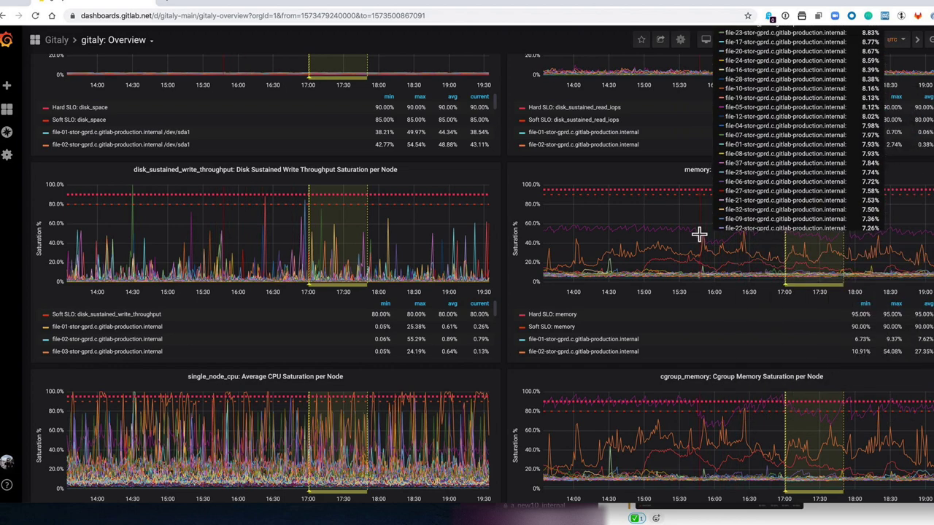
scroll(699, 233, "up", 2)
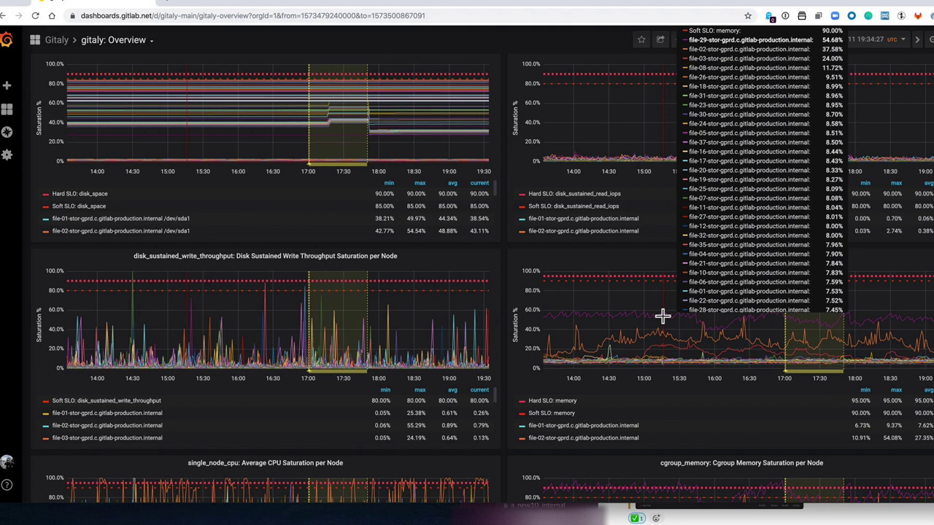
scroll(663, 315, "down", 2)
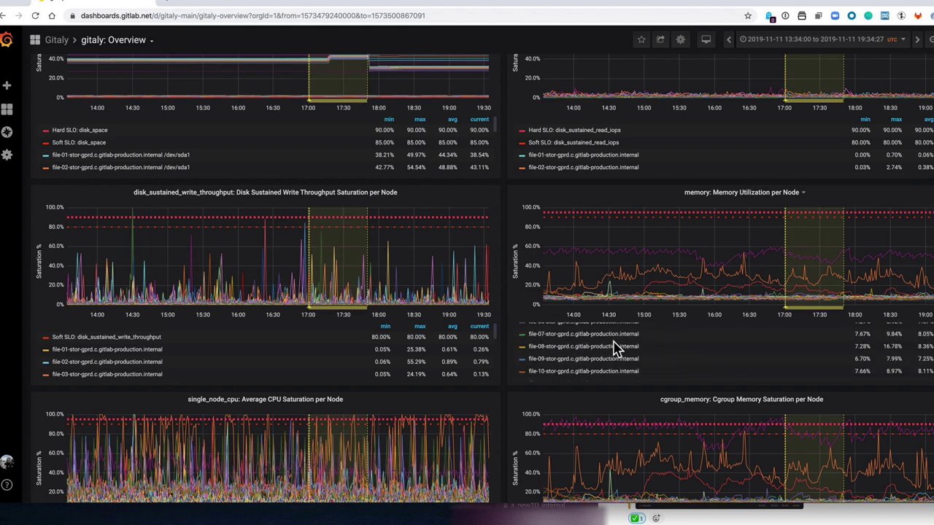
scroll(596, 394, "down", 4)
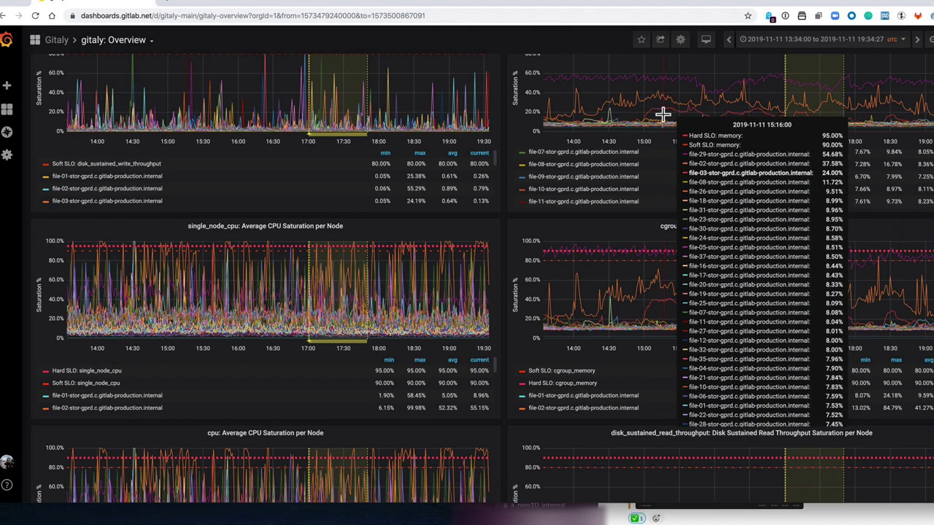
scroll(581, 222, "down", 5)
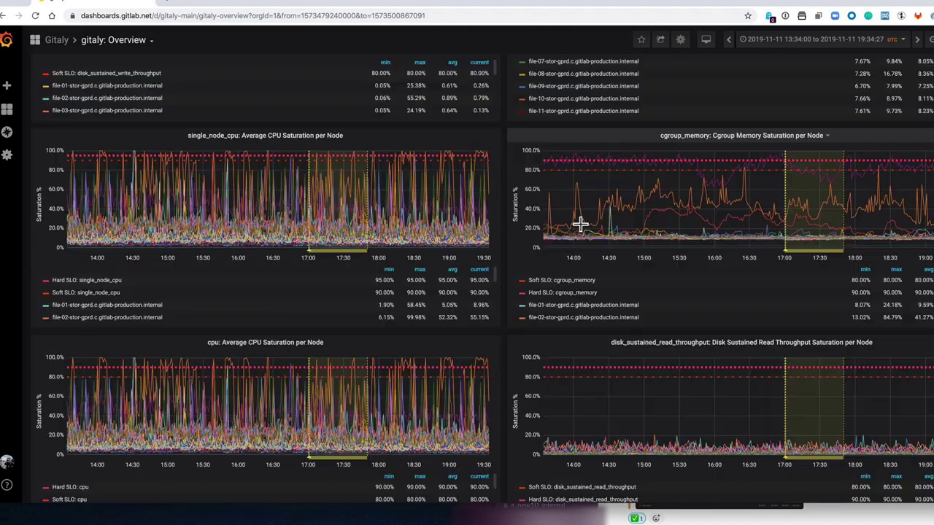